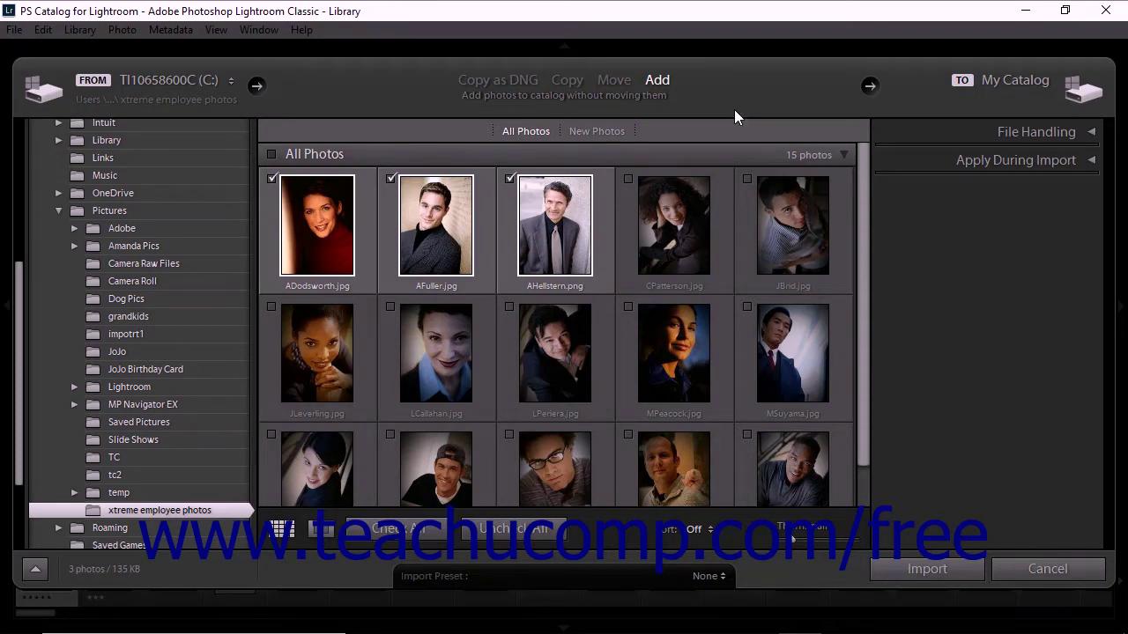
Expand the File Handling panel to show Minimal previews, duplicate skipping and Add to Collection.
left_click(1026, 131)
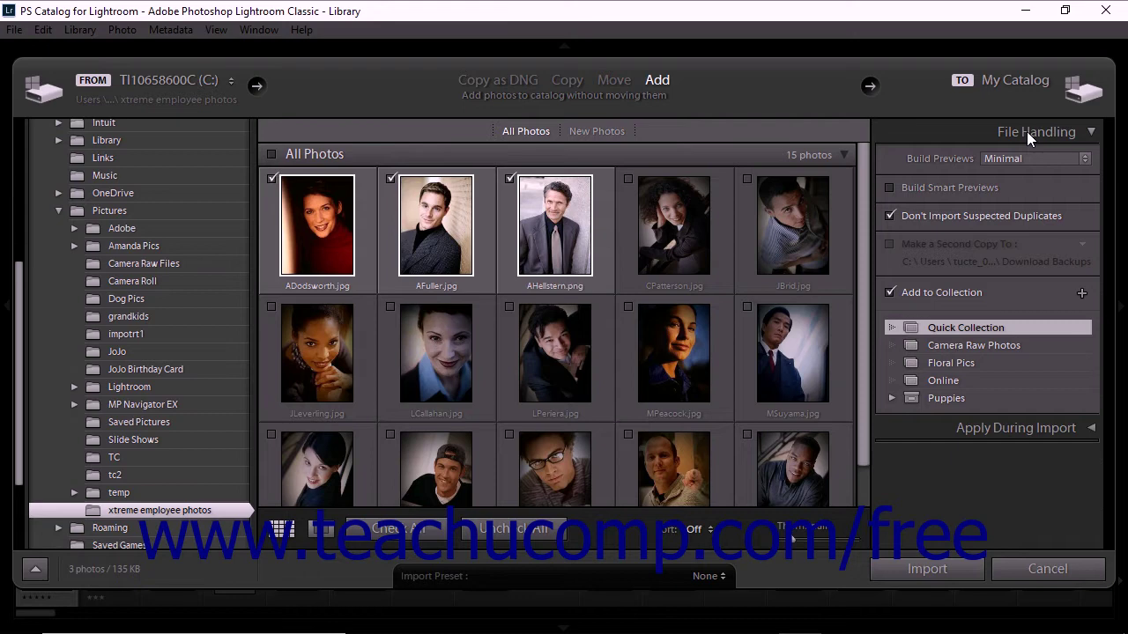
Switch the import to Copy mode and enable Make a Second Copy To.
left_click(557, 83)
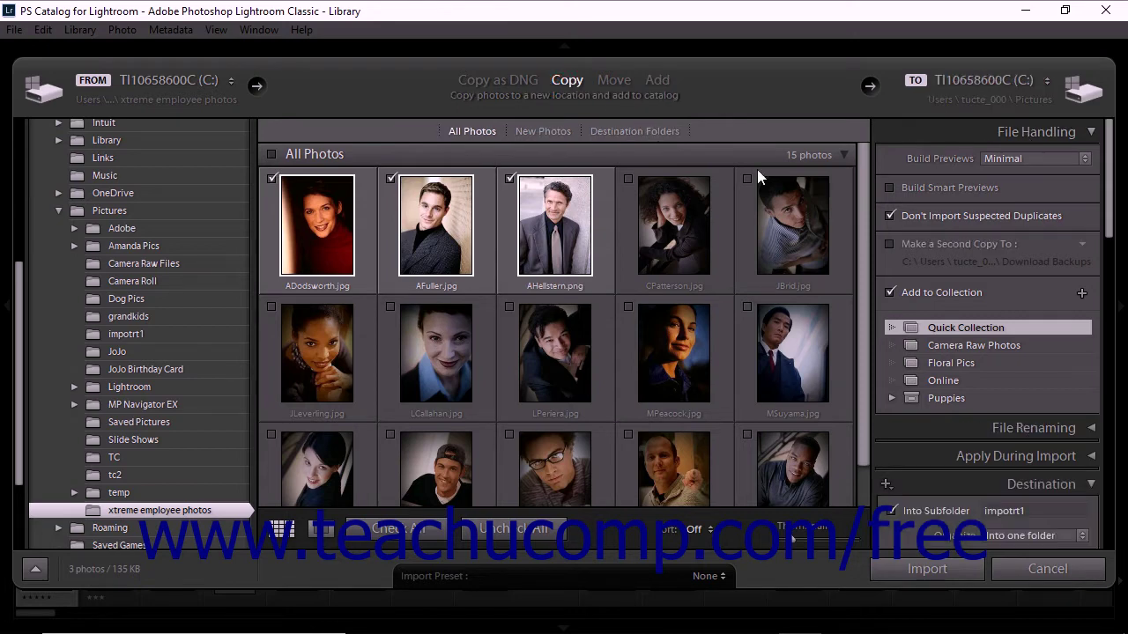
left_click(967, 248)
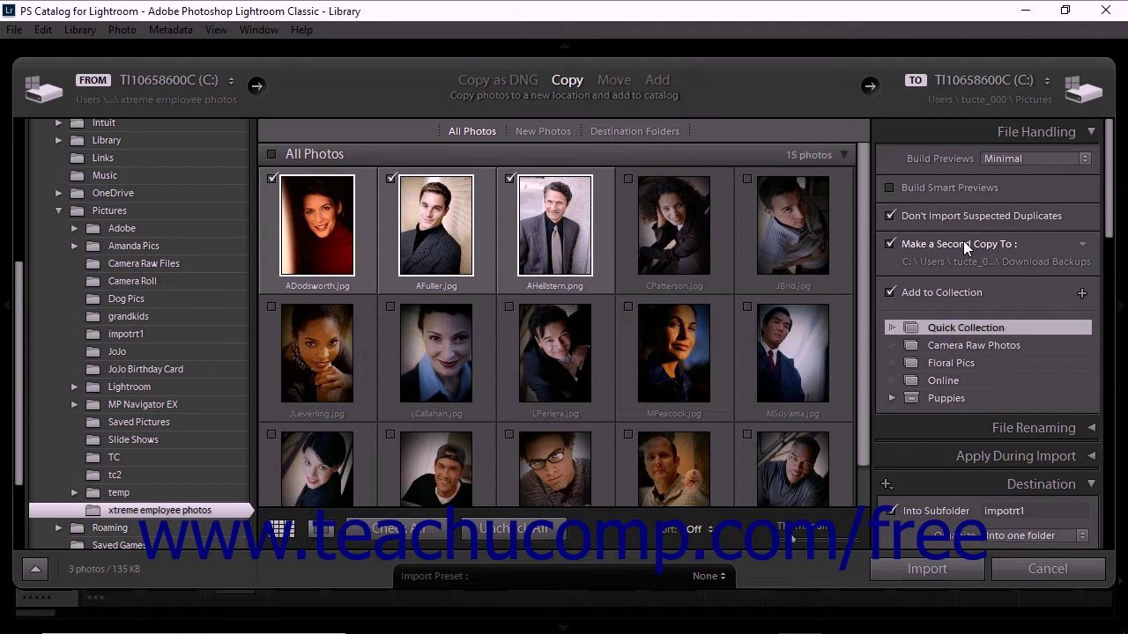
left_click(1083, 245)
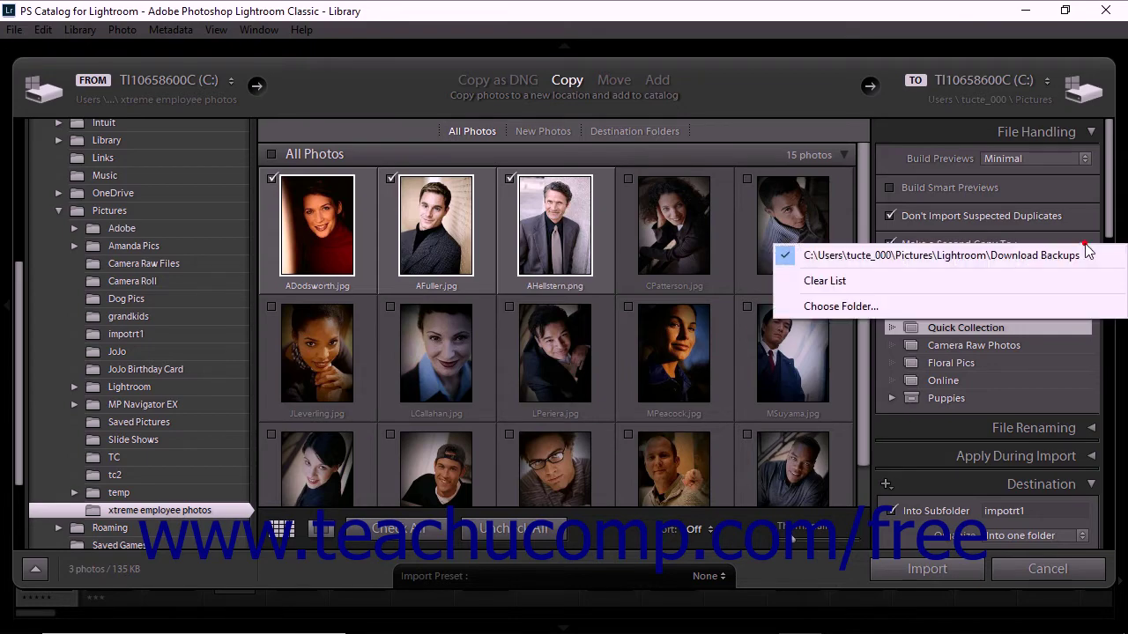
left_click(1007, 306)
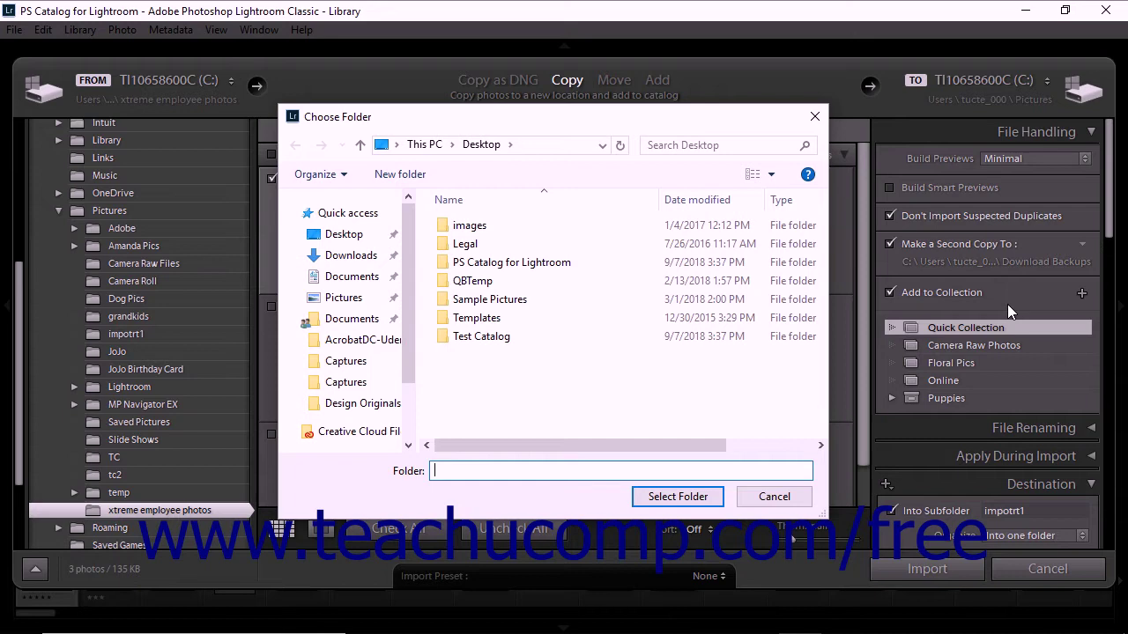
left_click(779, 497)
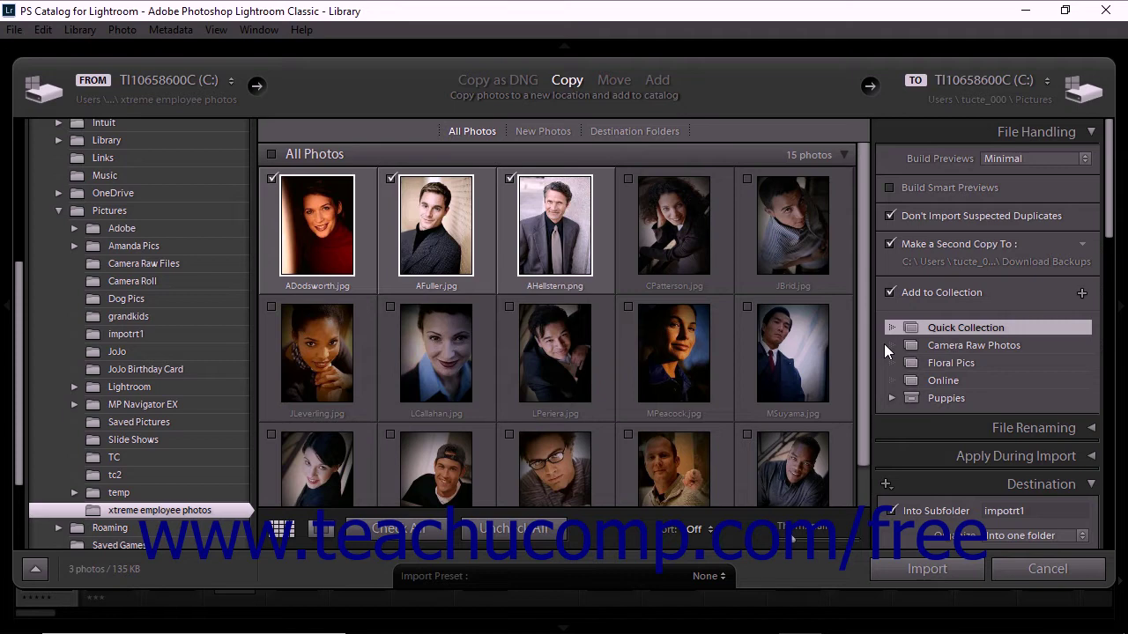
Turn off Make a Second Copy To and return the import to Add mode.
left_click(911, 216)
left_click(907, 242)
left_click(657, 81)
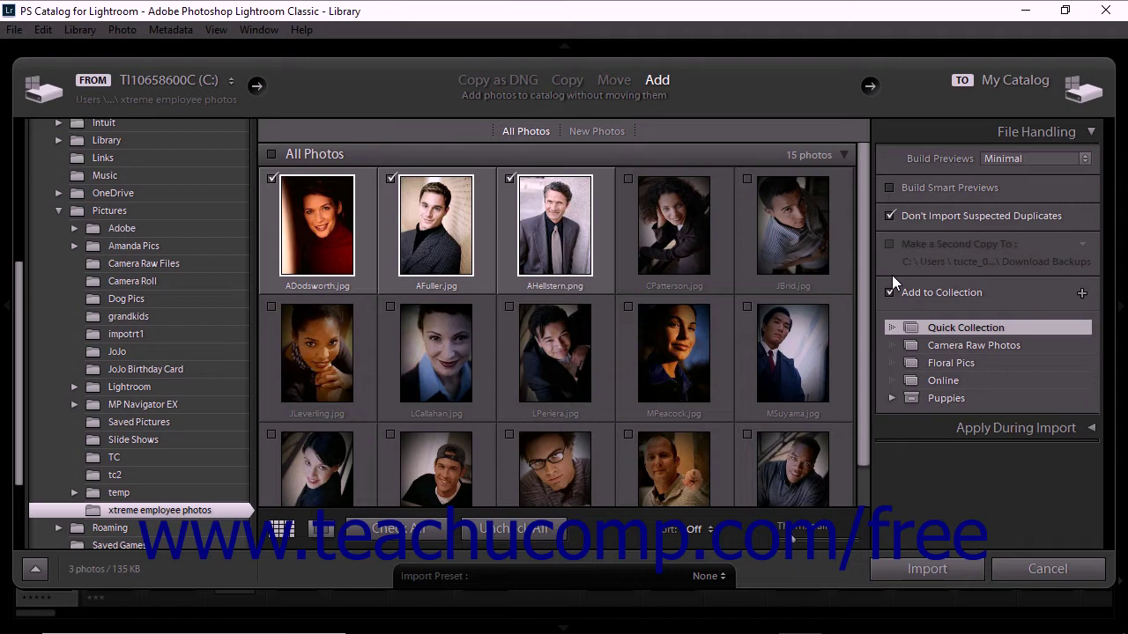
Set Build Previews to Embedded & Sidecar.
left_click(1086, 159)
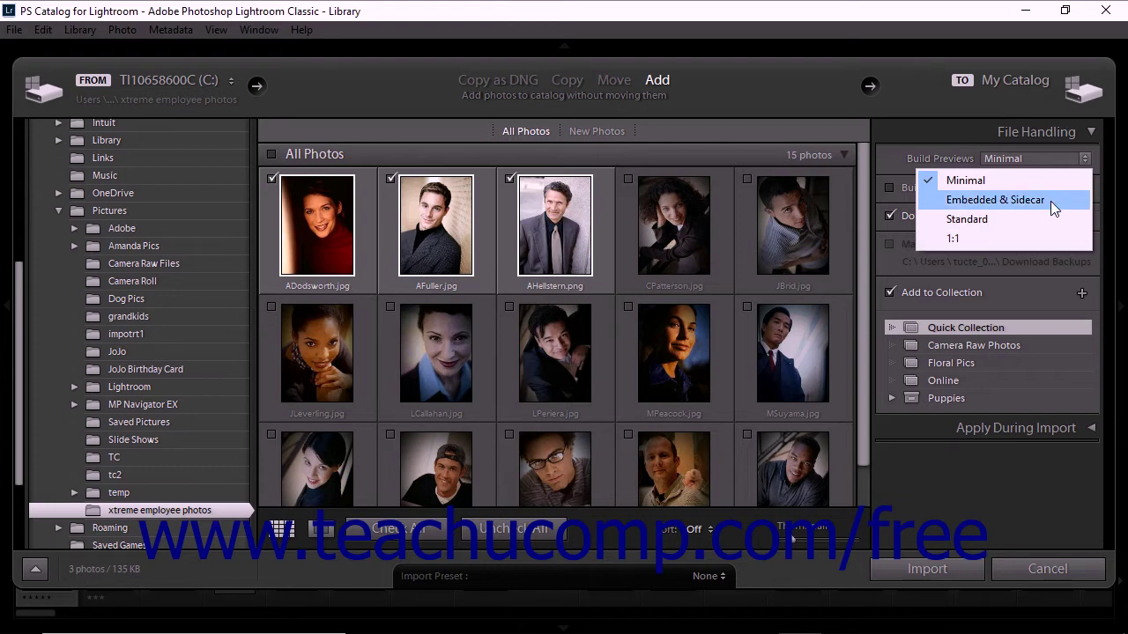
left_click(1050, 201)
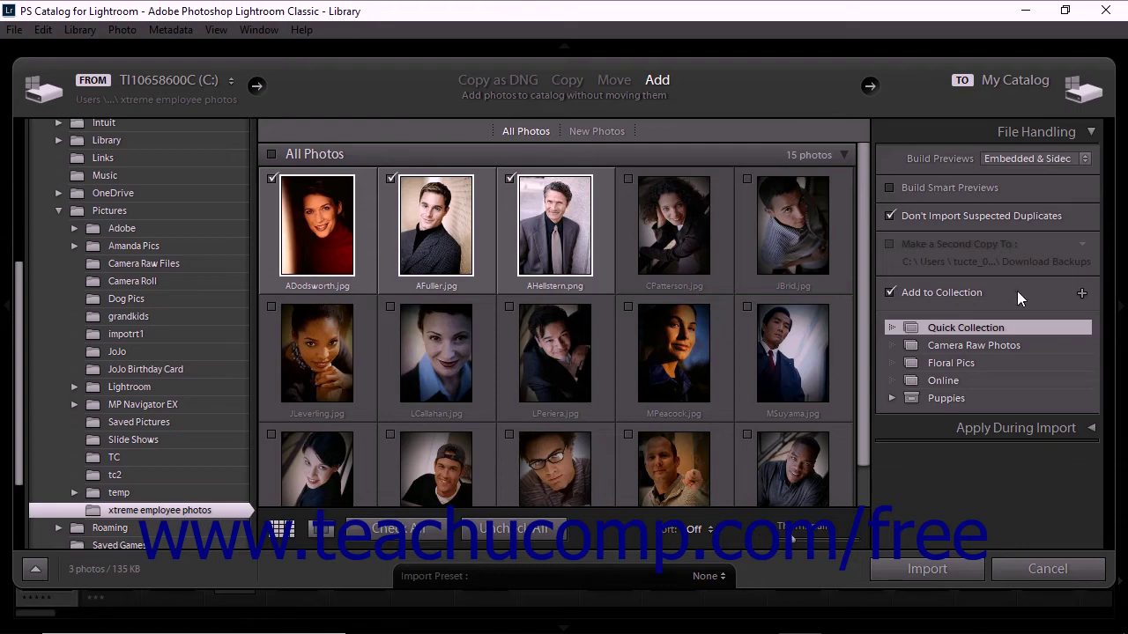
Close the Import dialog and review General preferences, cancelling with the idle-time preview option unchanged.
left_click(969, 569)
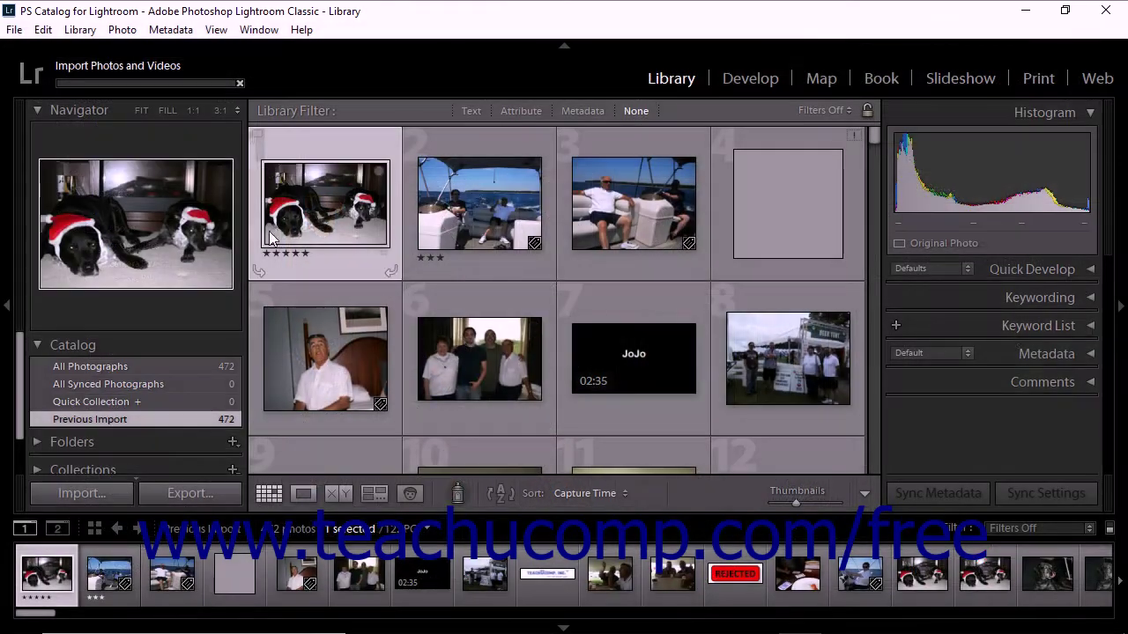
left_click(43, 29)
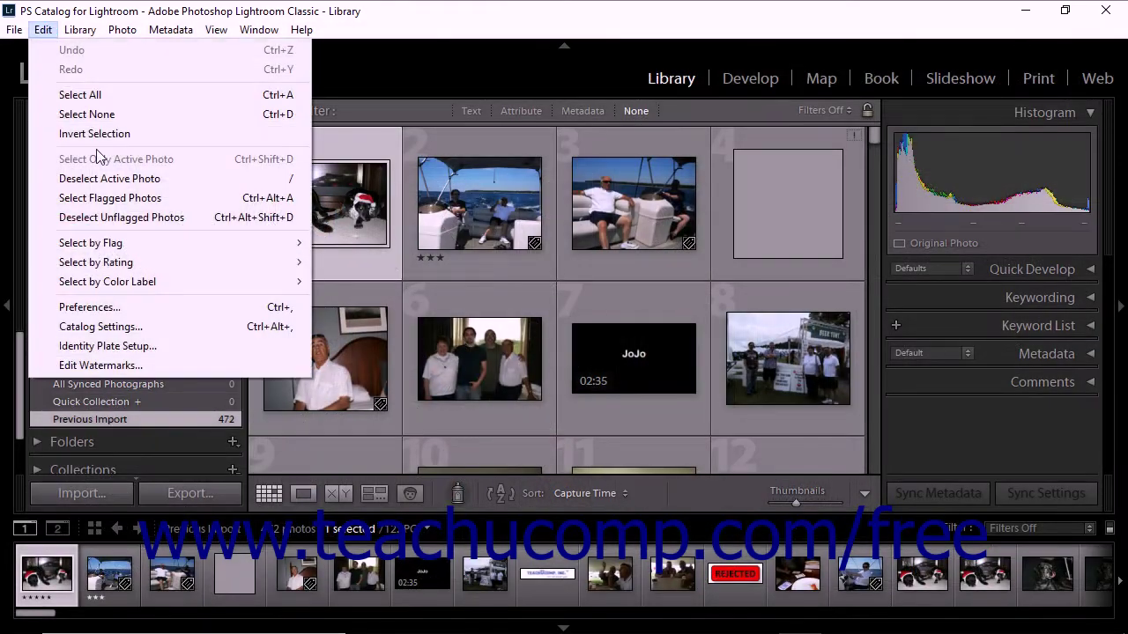
left_click(137, 308)
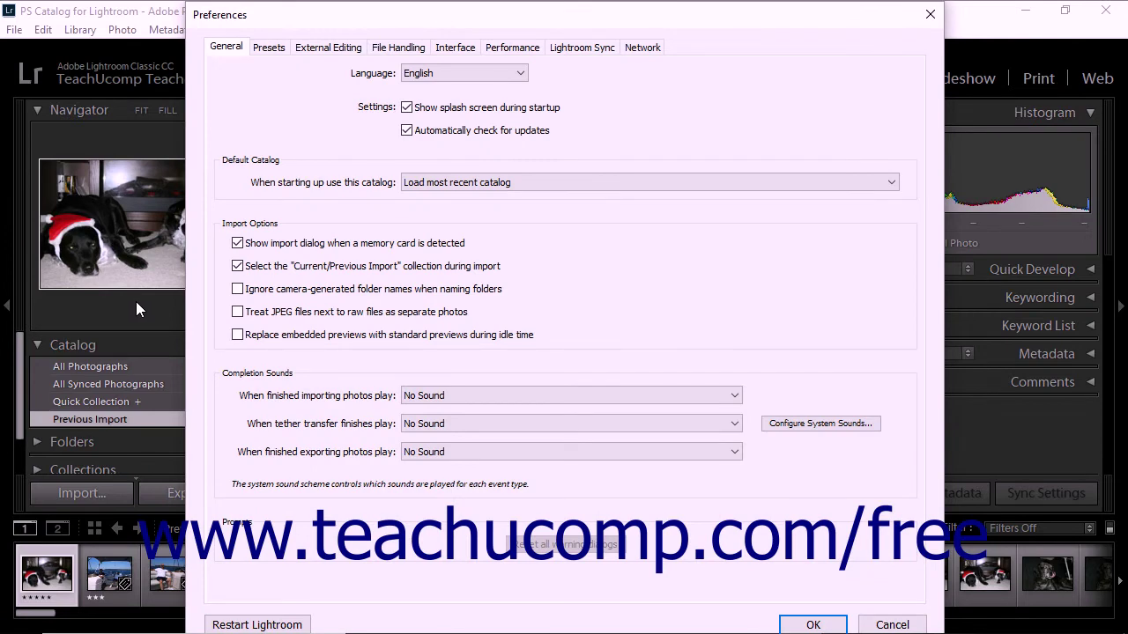
left_click(223, 48)
left_click(237, 335)
left_click(237, 335)
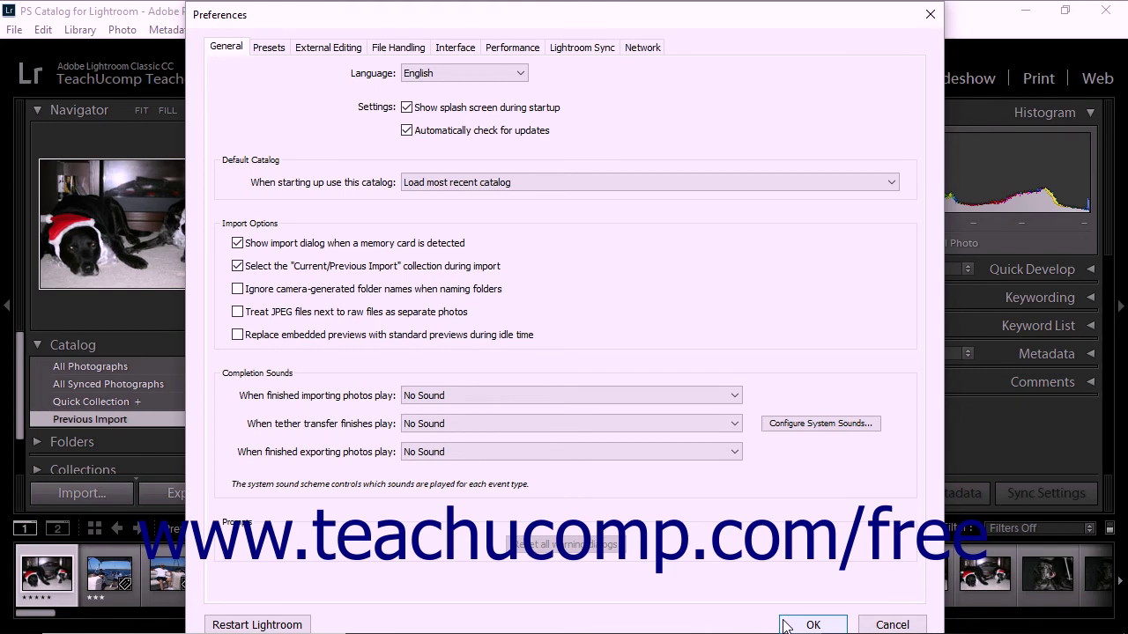
left_click(878, 625)
left_click(103, 492)
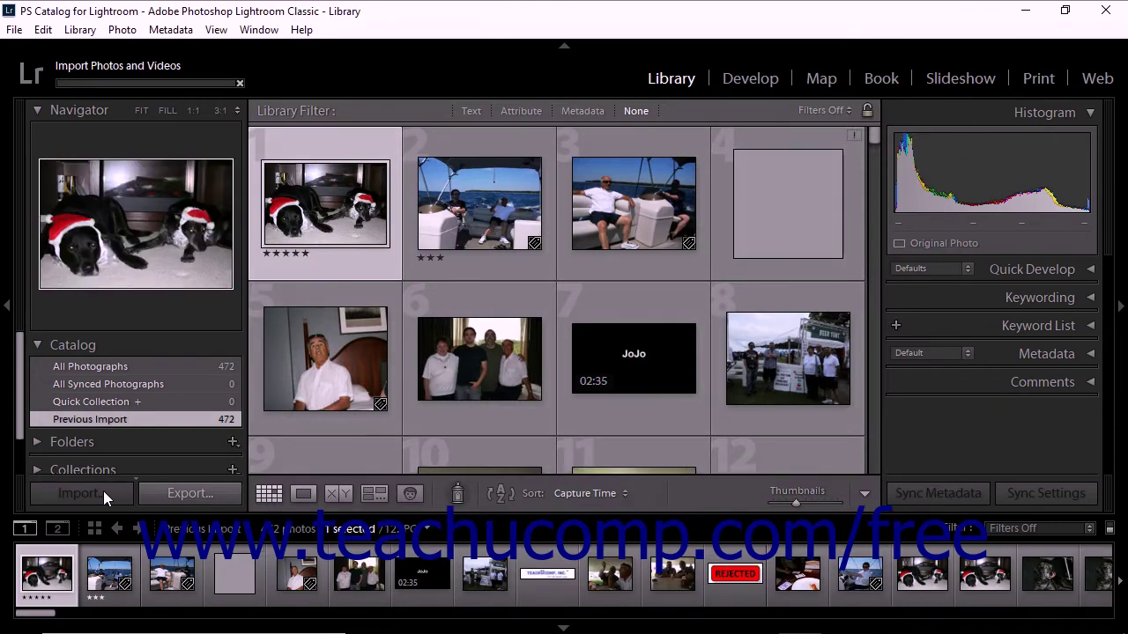
Check only ADodsworth, AFuller and AHellstern among the employee photos and turn on Add to Collection.
left_click(175, 521)
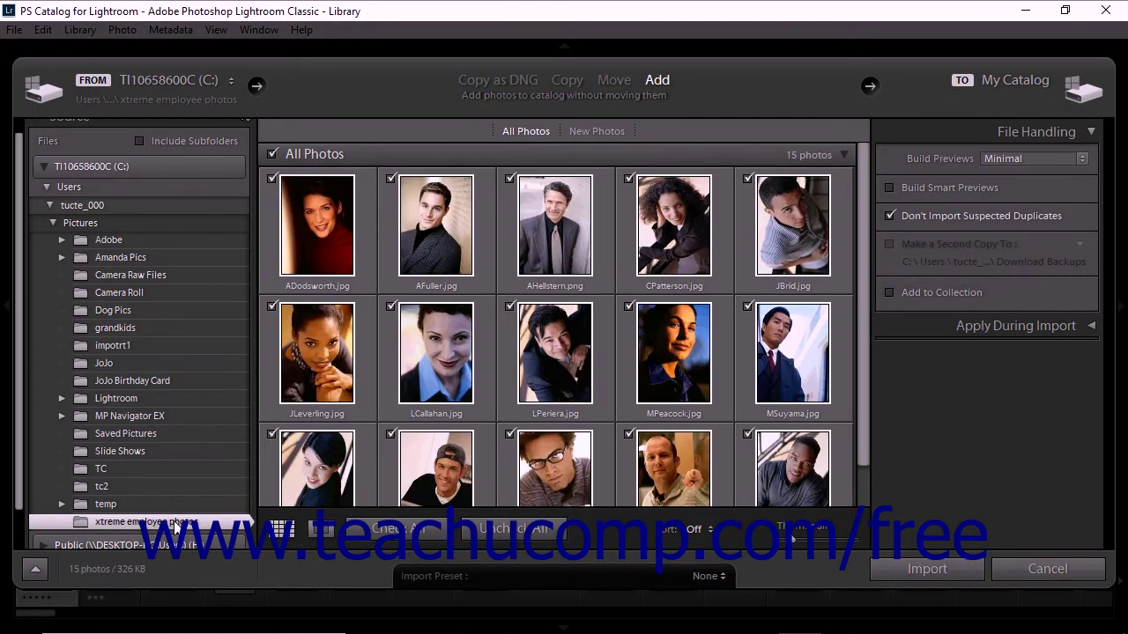
left_click(533, 528)
left_click(271, 180)
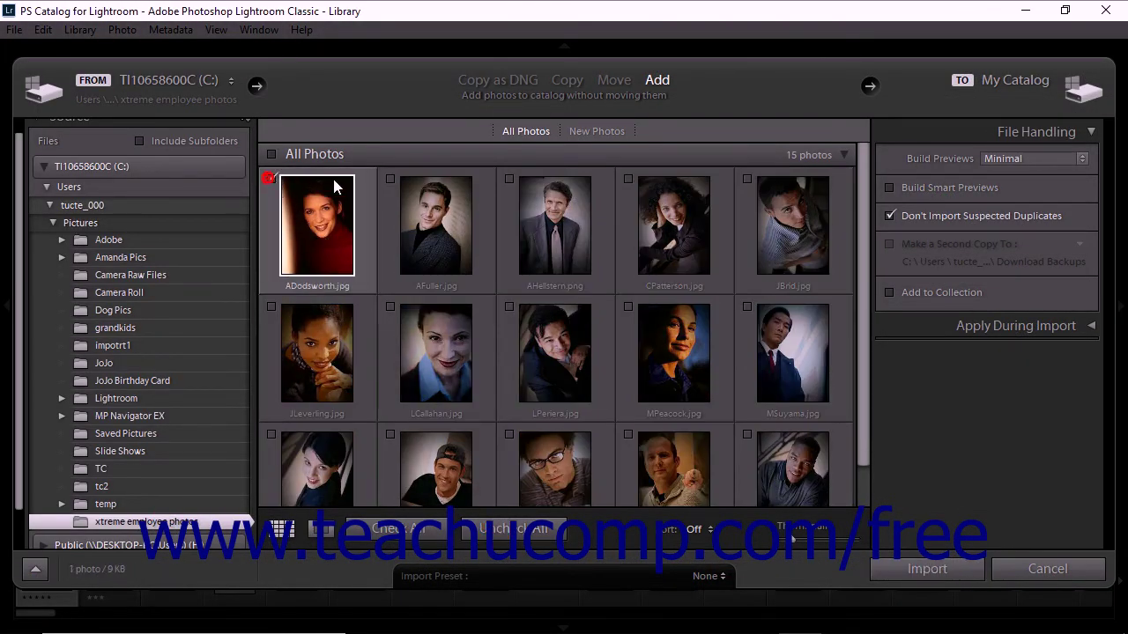
left_click(390, 178)
left_click(510, 179)
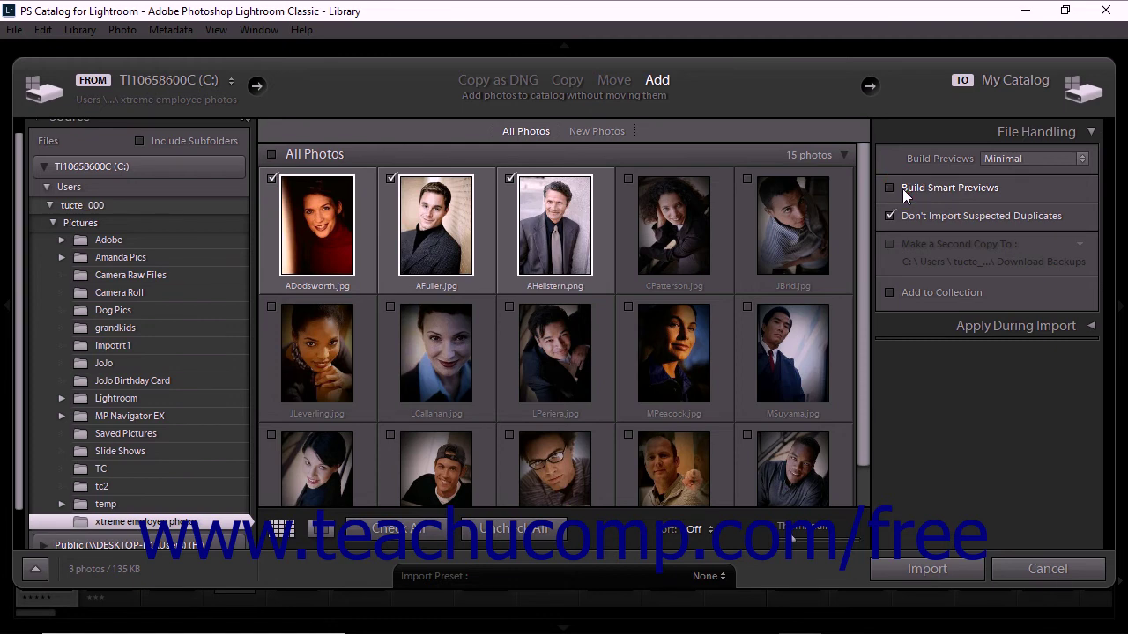
left_click(908, 293)
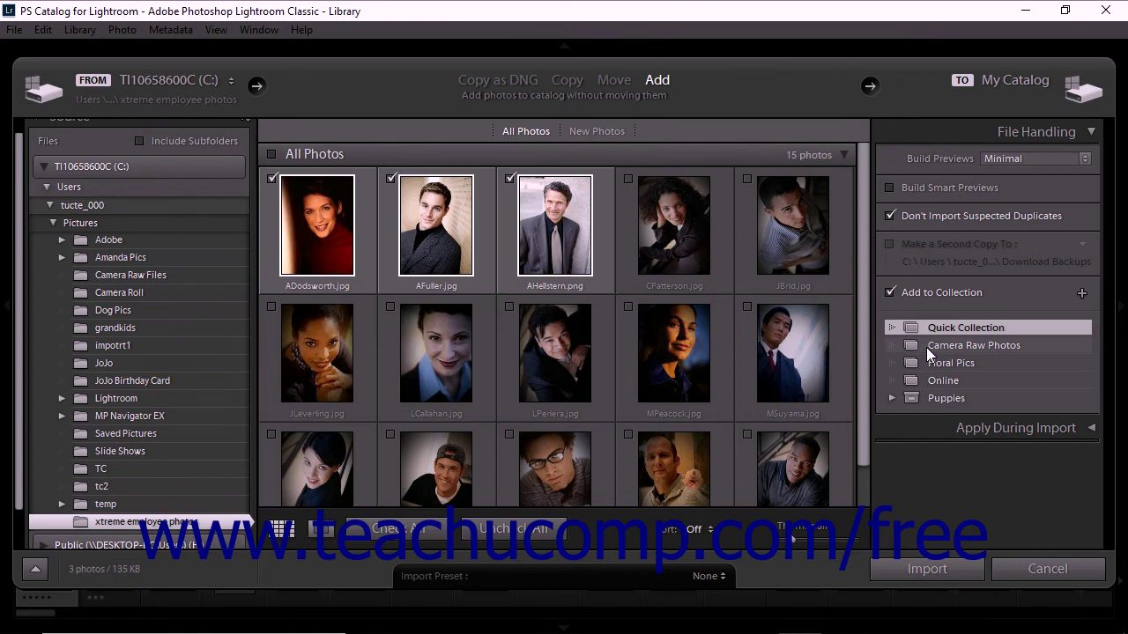
Create a top-level collection named 'New Collection', outside any set, as the import target.
left_click(1082, 295)
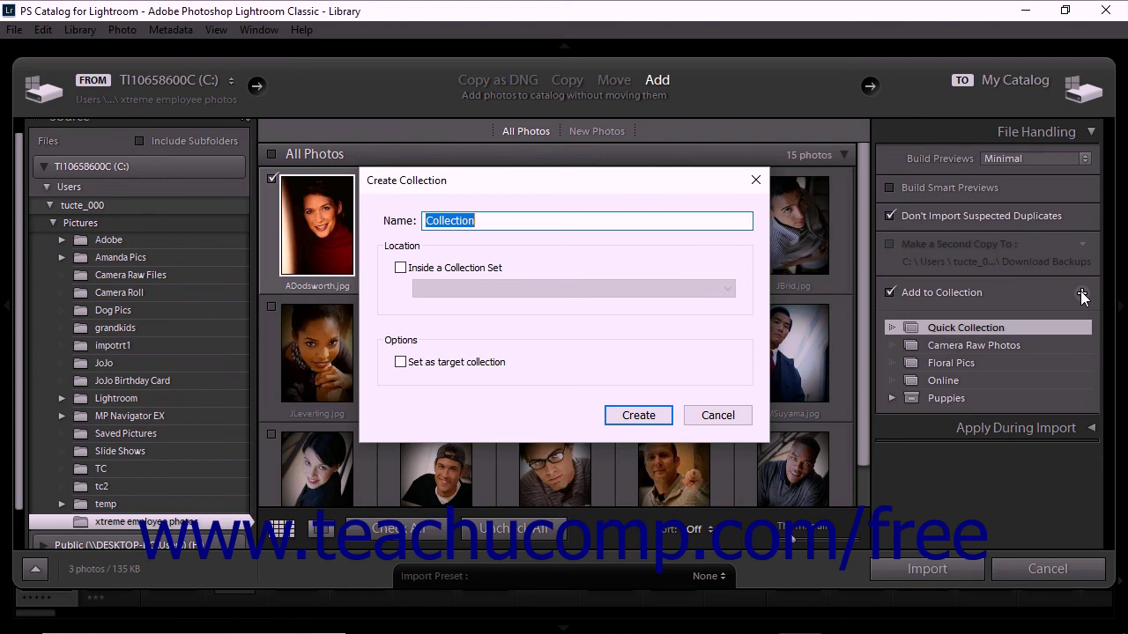
key("End")
type("New")
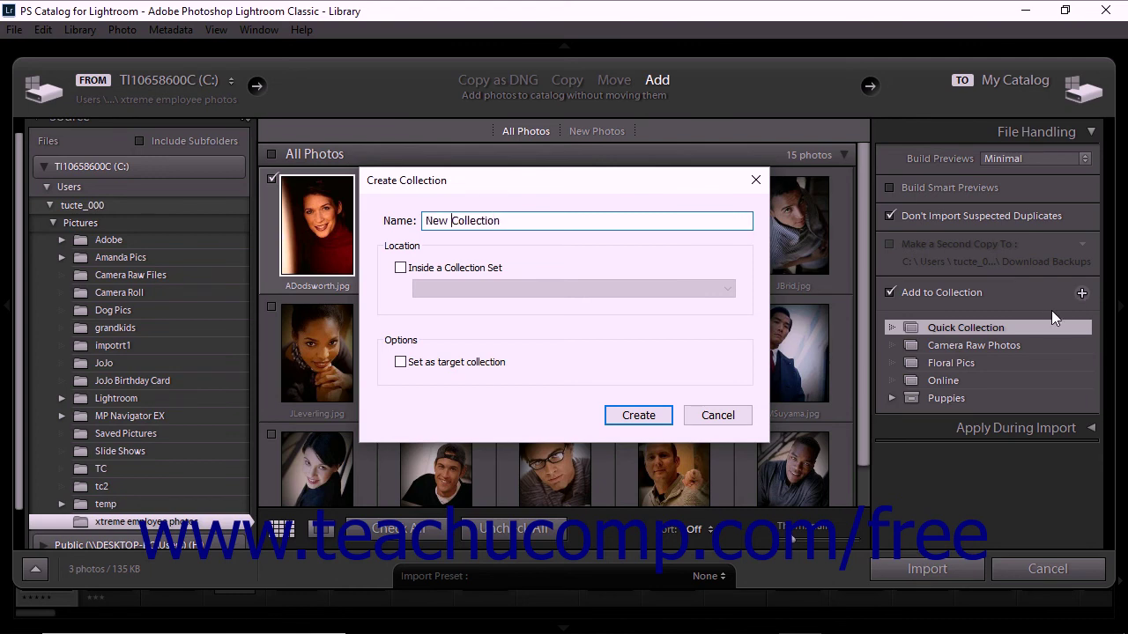
left_click(401, 267)
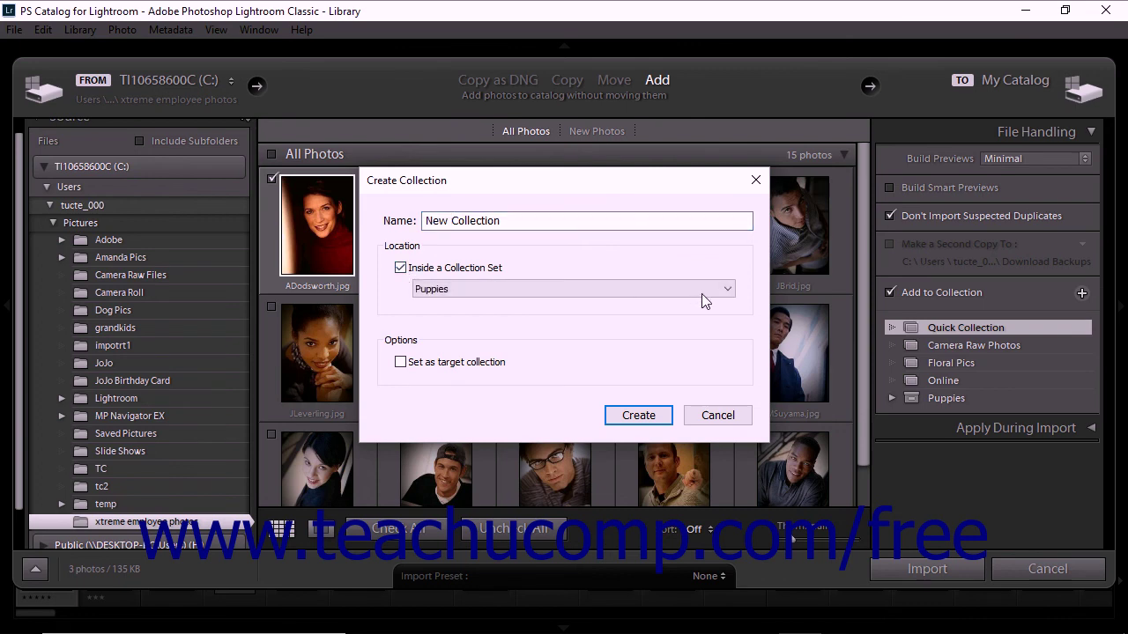
left_click(728, 290)
left_click(728, 290)
left_click(401, 268)
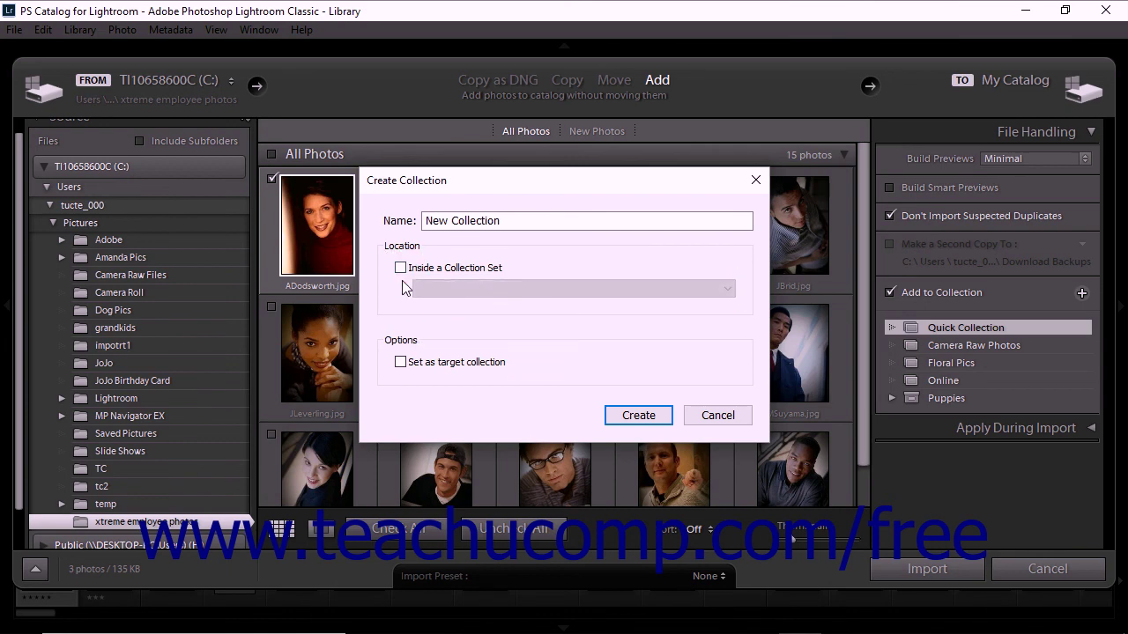
left_click(404, 366)
left_click(403, 363)
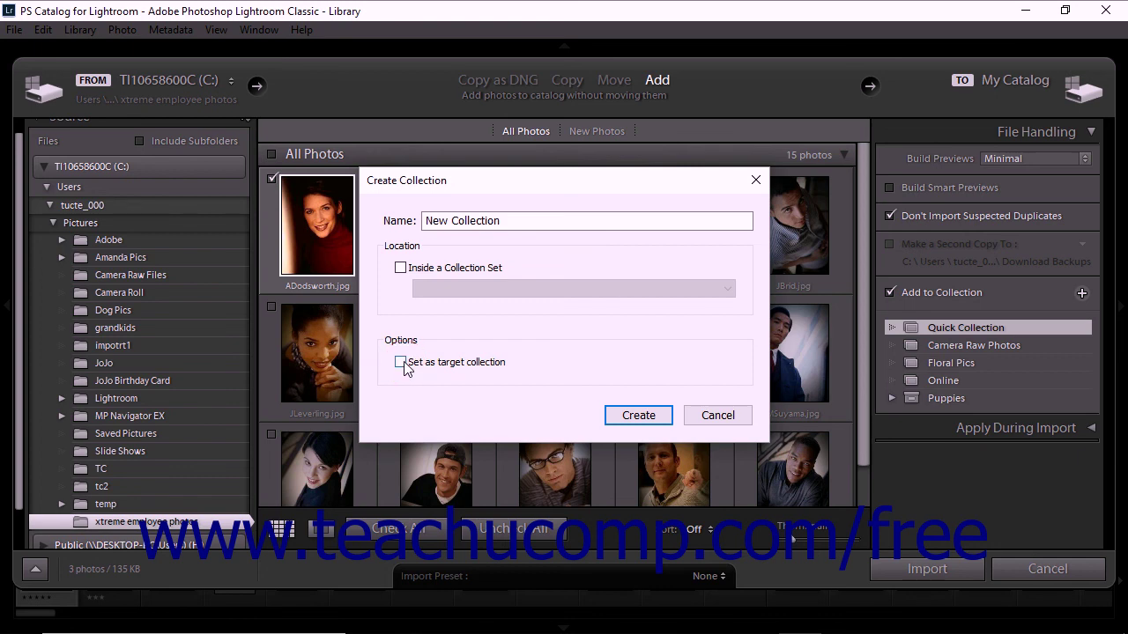
left_click(644, 415)
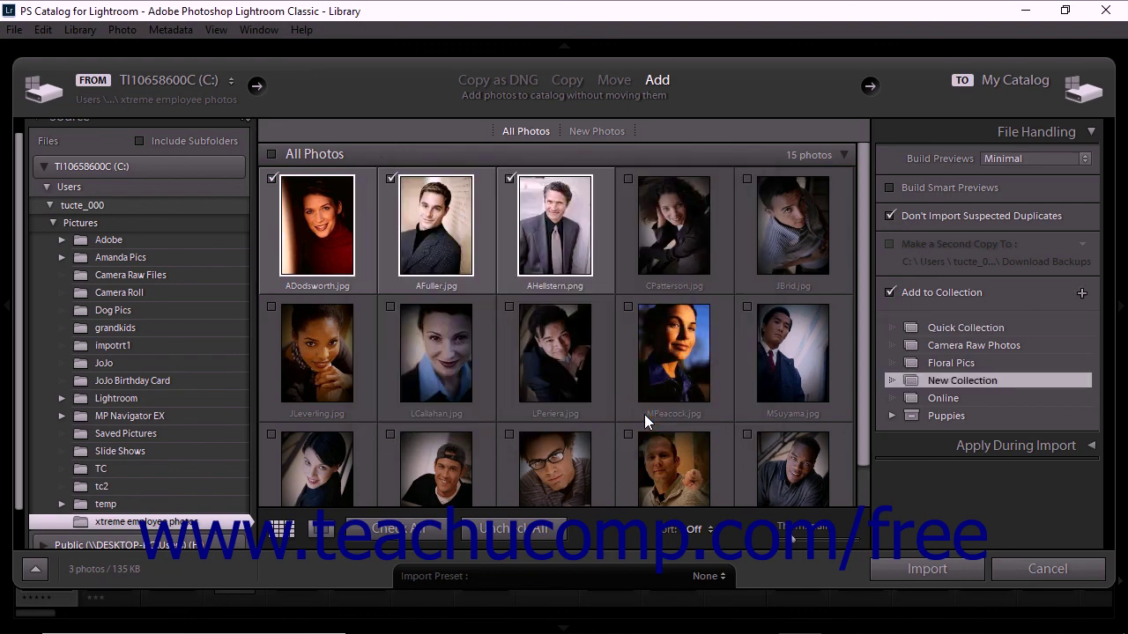